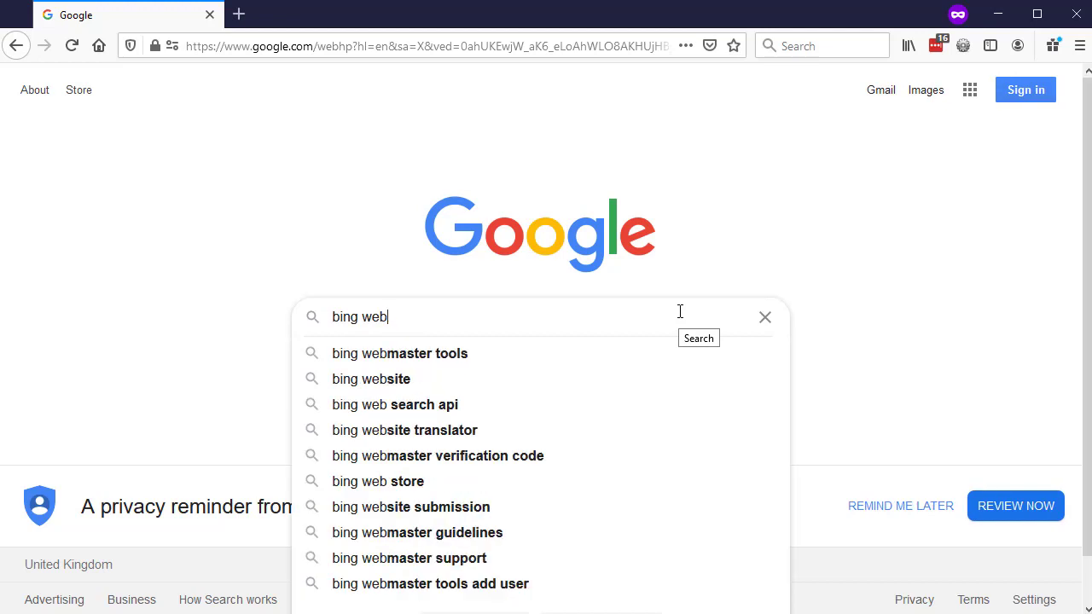
Step: Search Google for 'bing webmaster tools', open the Bing site and sign up with a Microsoft account
key(Down)
key(Return)
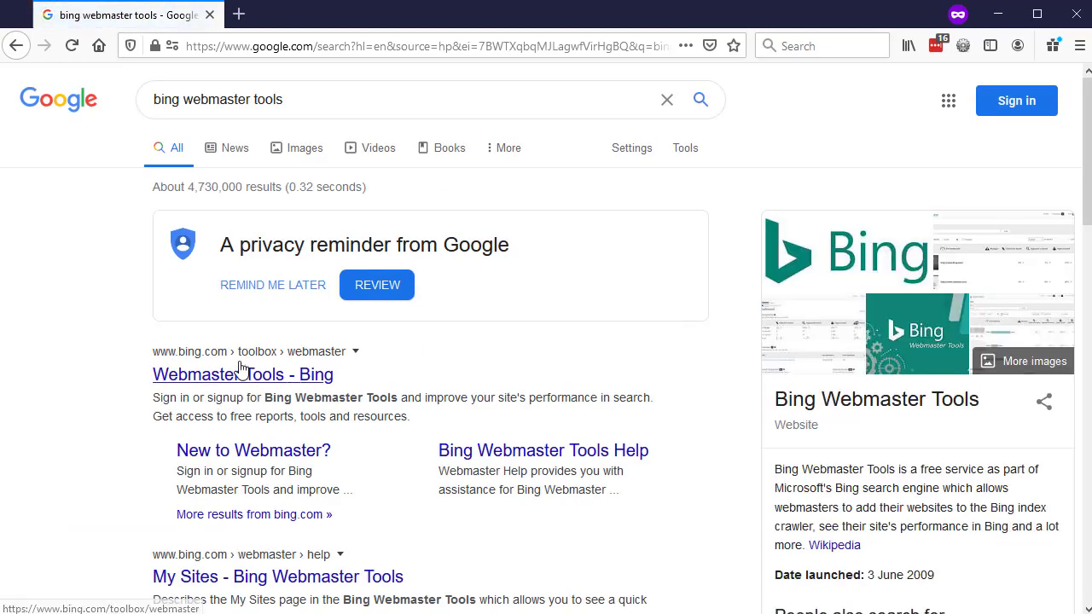
click(171, 372)
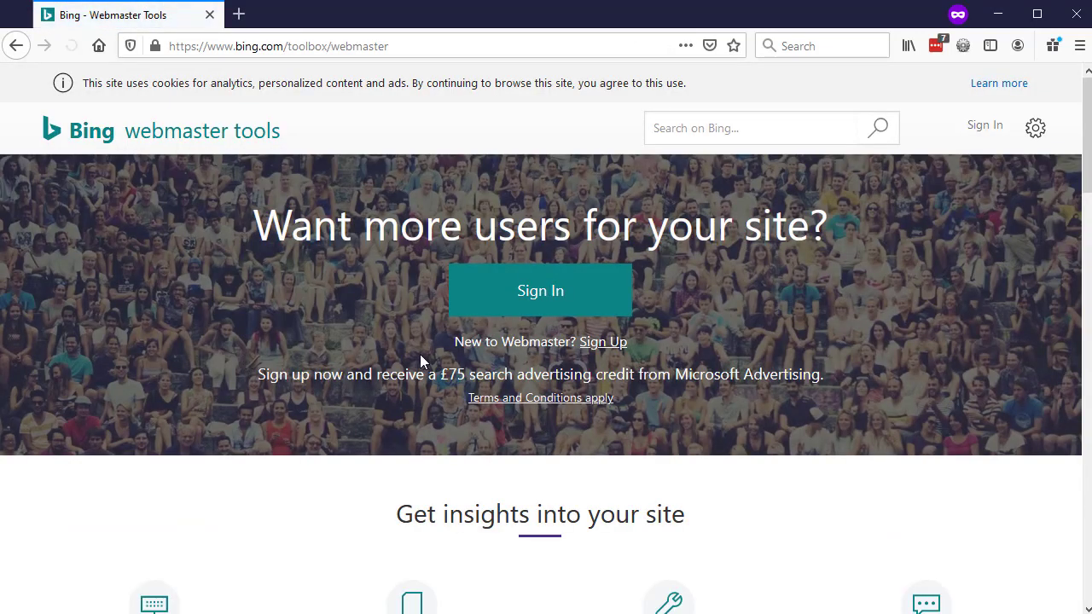
click(618, 345)
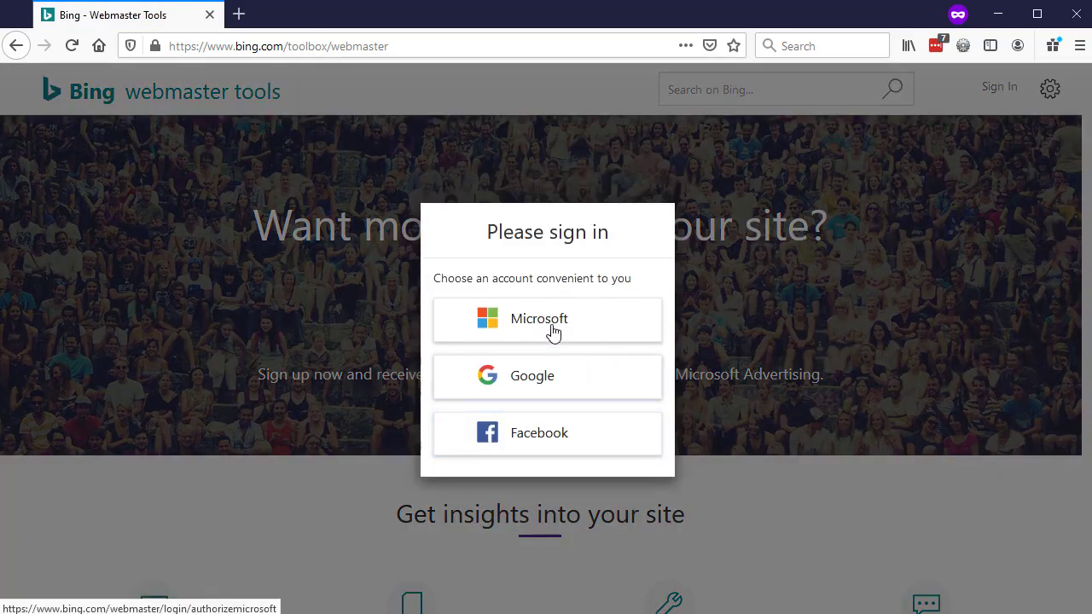
click(554, 329)
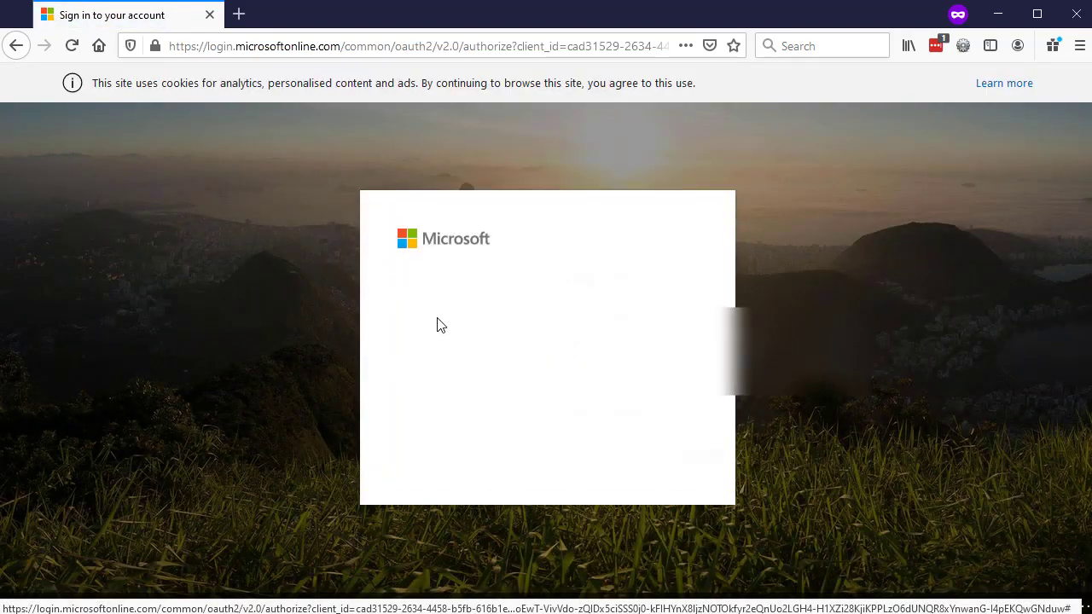
Step: Start a new Microsoft account with the business e-mail address and a password
click(510, 354)
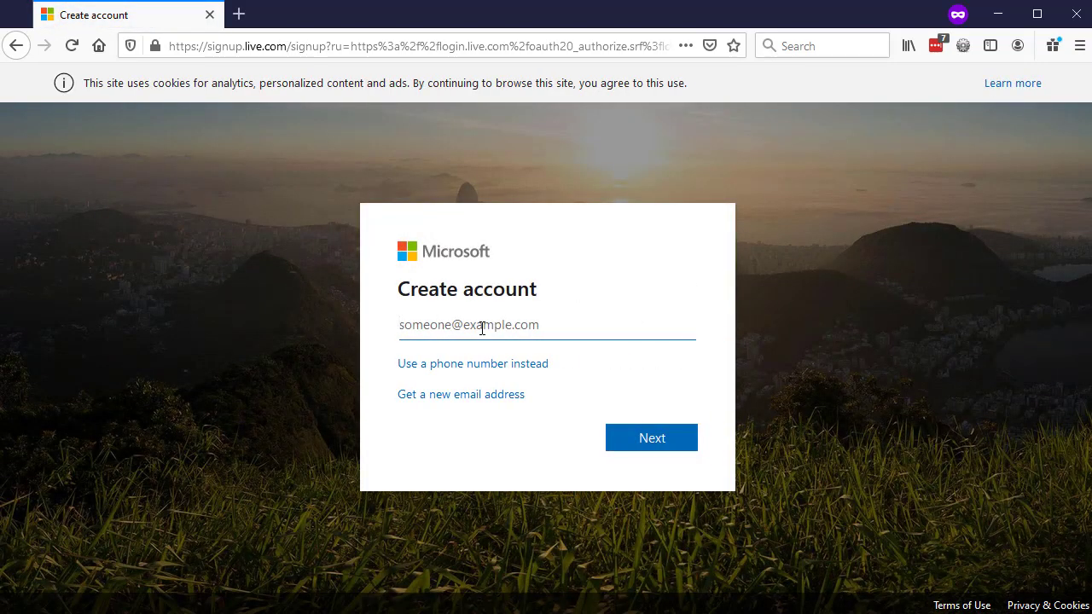
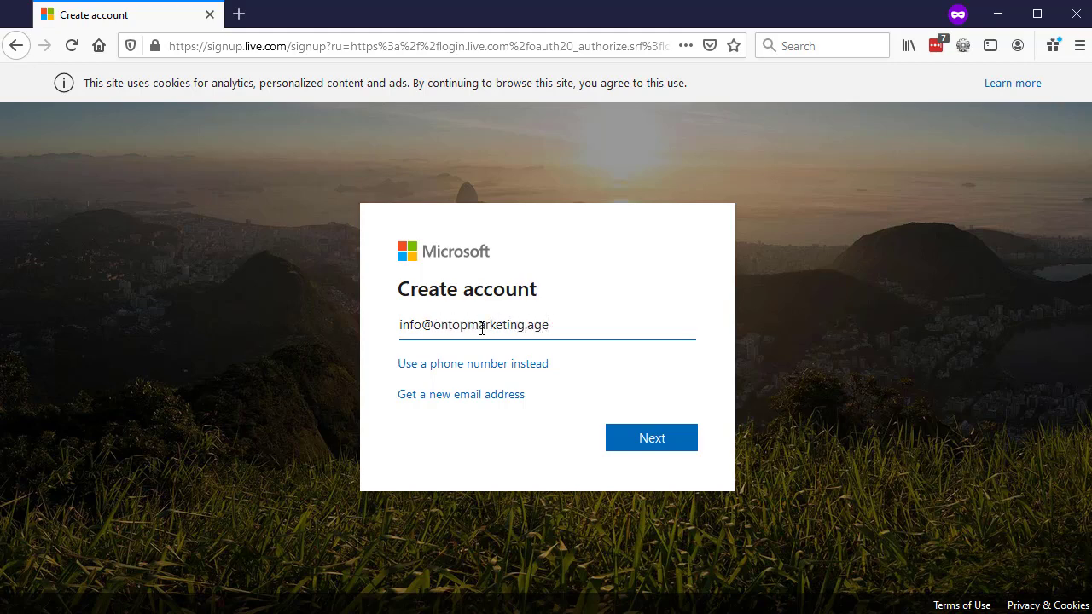
click(666, 443)
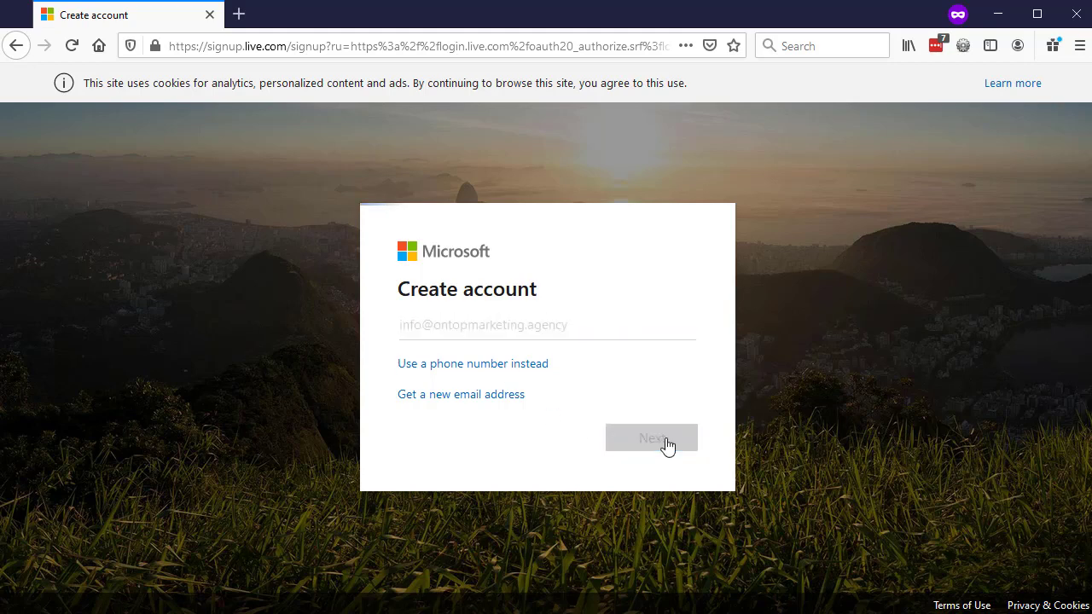
text(•••••••••••••••••)
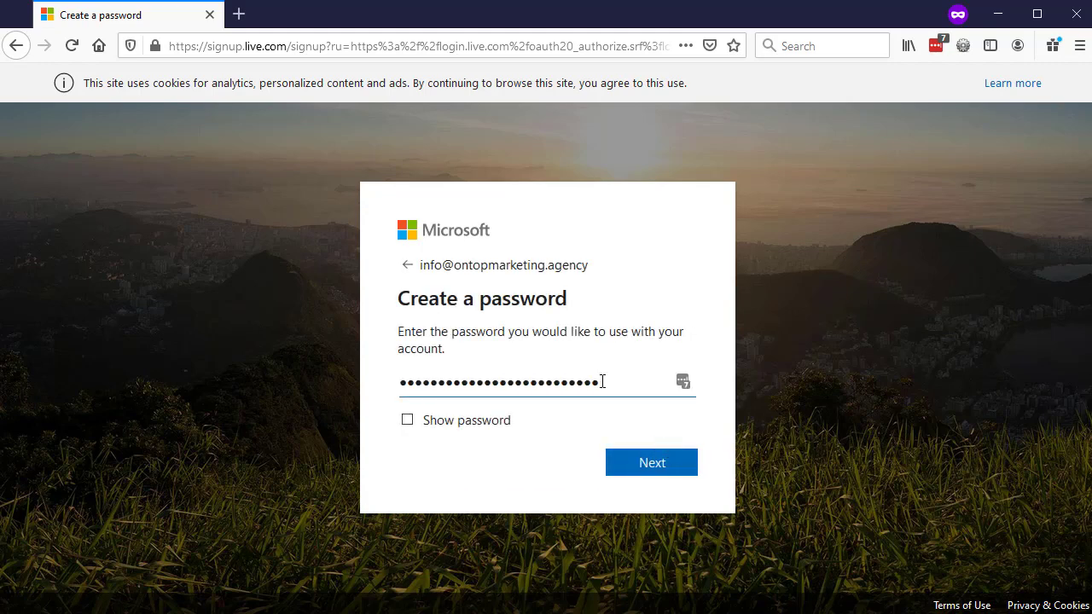
click(626, 475)
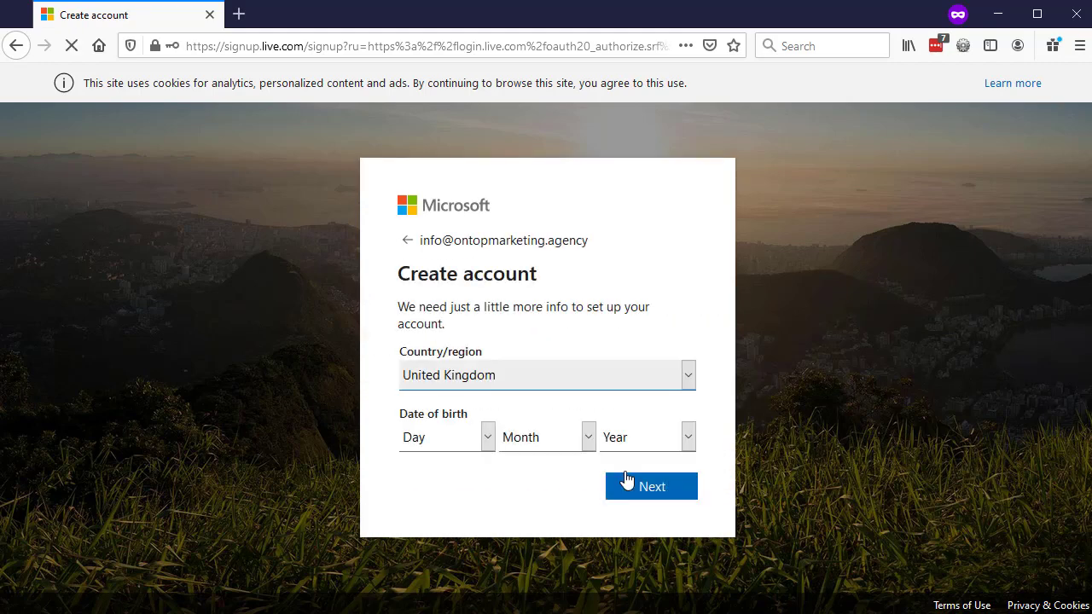
Step: Set the date of birth to 25 November 1993 and submit the details
click(438, 444)
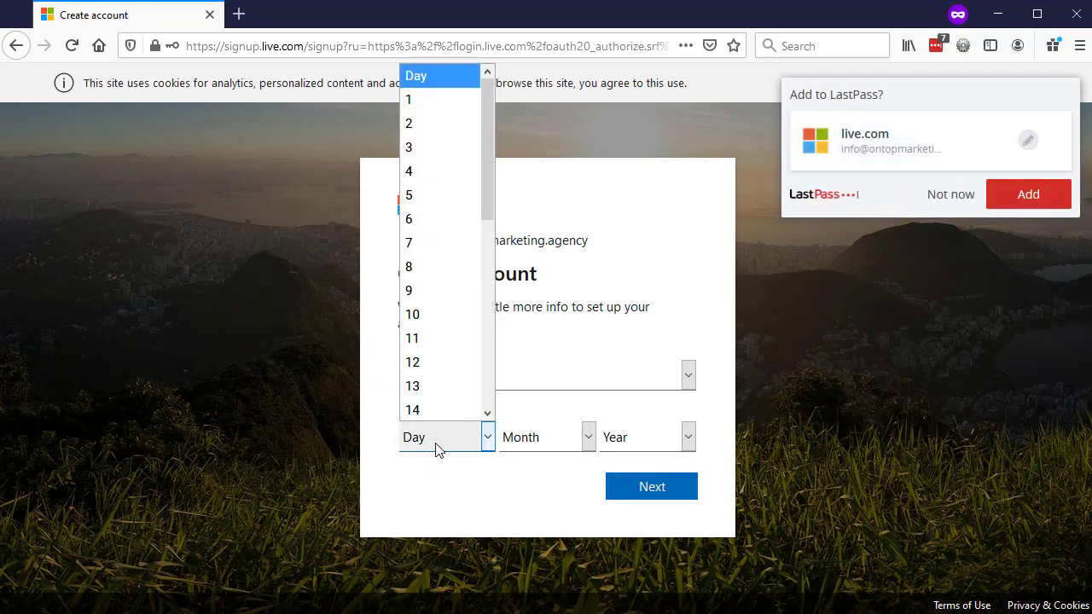
scroll(447, 376, down, 5)
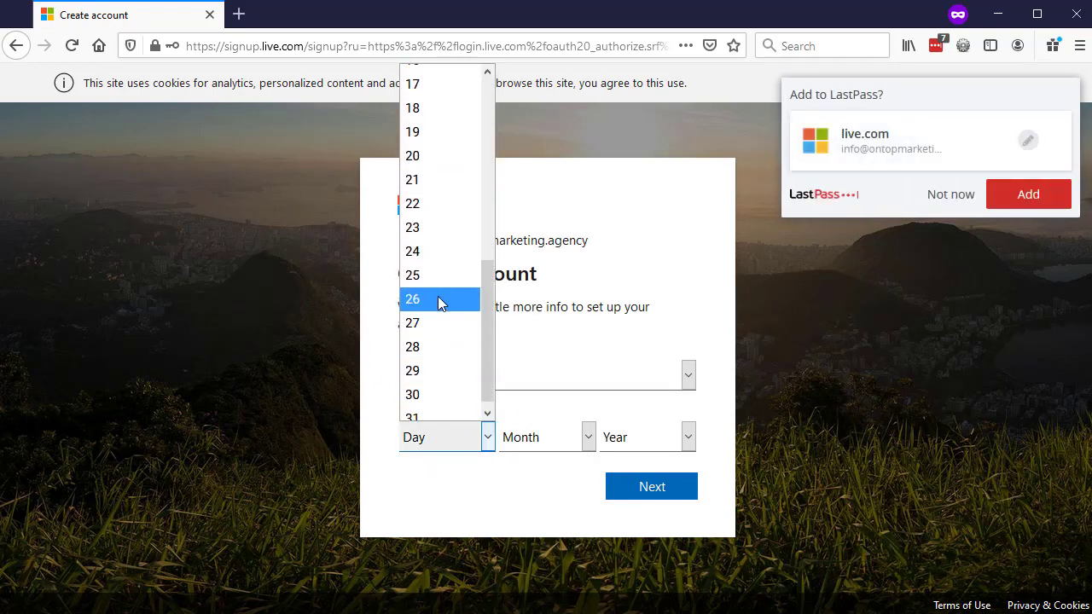
click(444, 277)
click(585, 436)
click(541, 383)
click(648, 436)
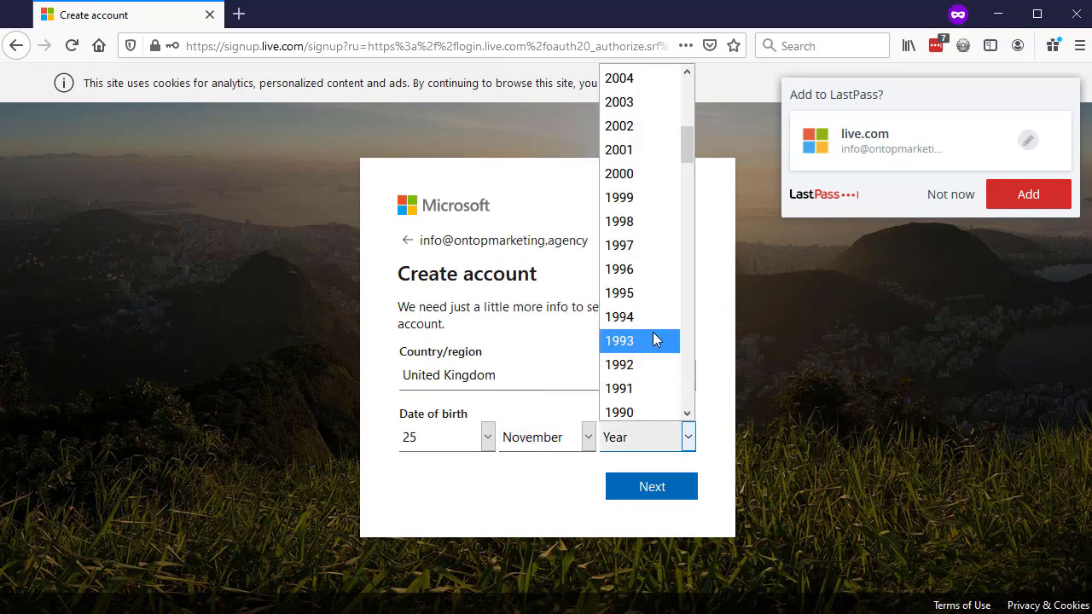
click(655, 340)
click(680, 495)
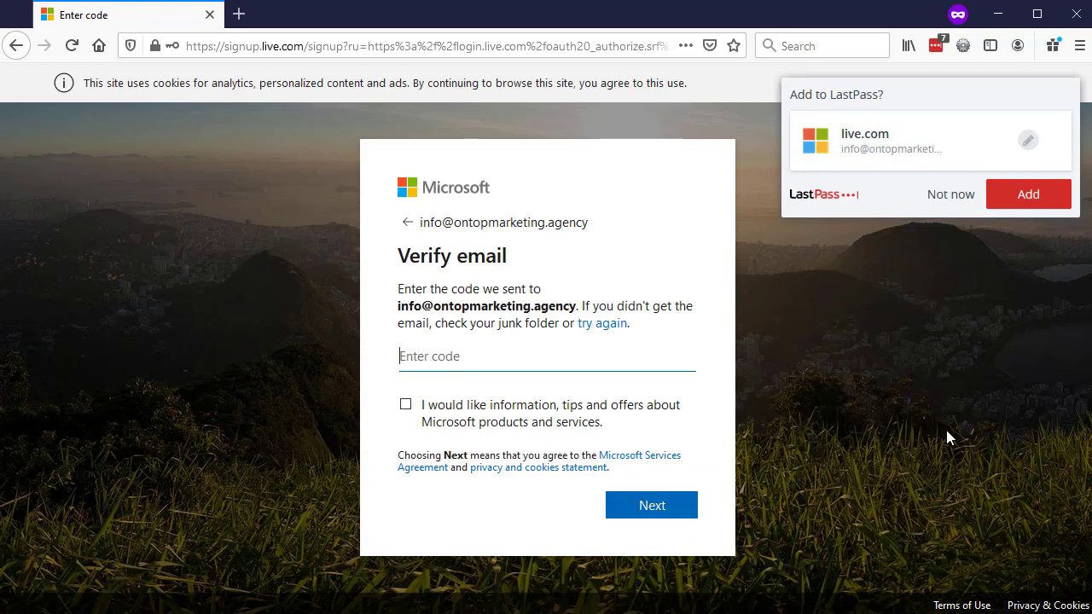
Step: Paste the e-mailed verification code from the other window and submit it
key(alt+Tab)
click(524, 365)
key(ctrl+v)
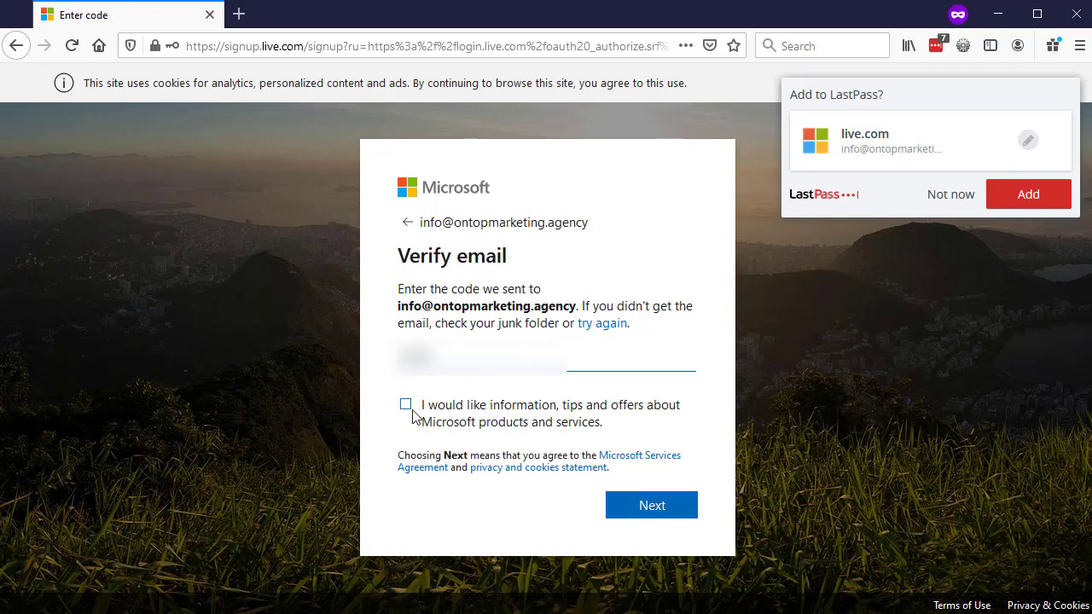
click(678, 506)
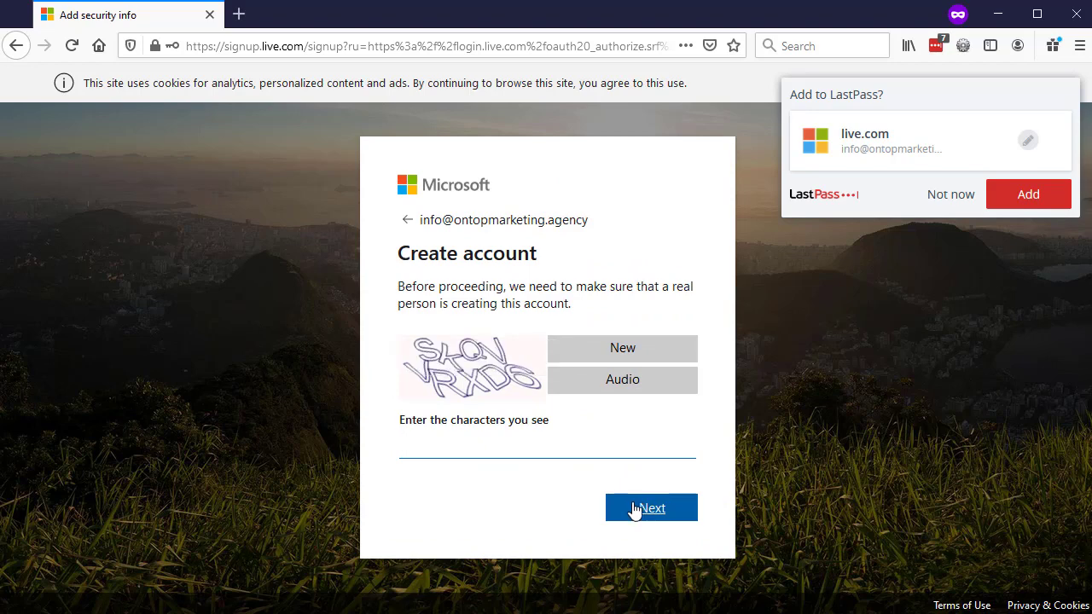
Step: Enter the captcha characters and allow Bing Webmaster Tools access to the profile
text(SKQVVRXD6)
click(634, 510)
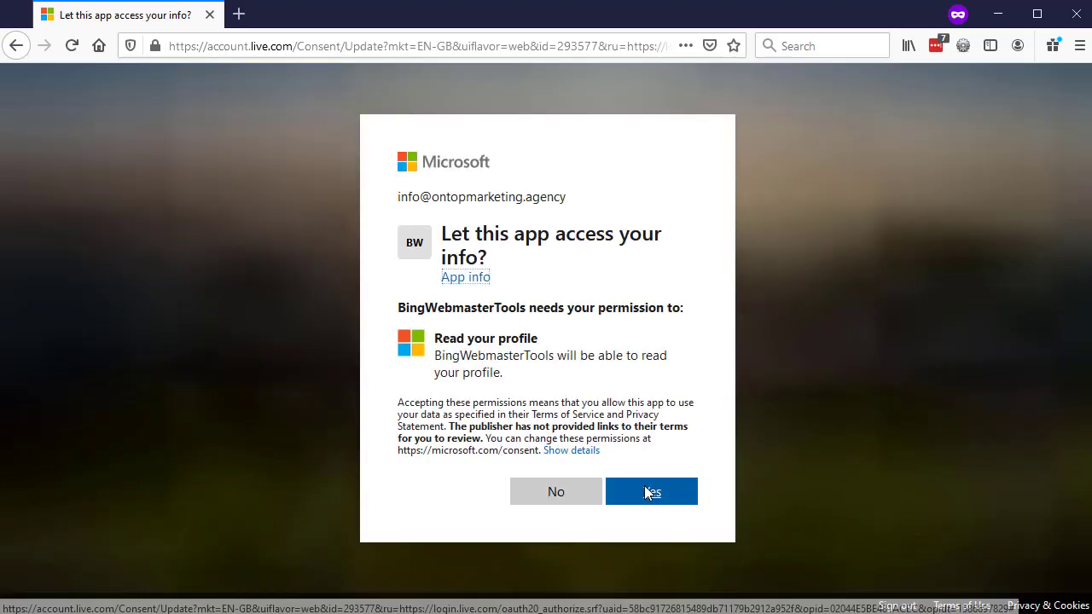
click(648, 495)
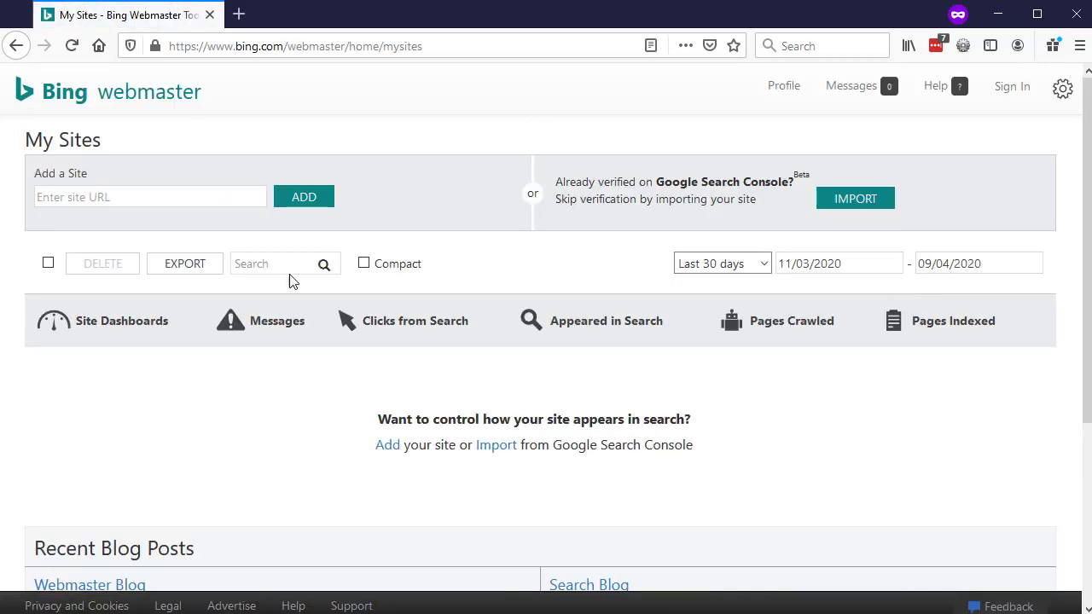
click(108, 198)
click(117, 208)
click(75, 196)
text(https://ontopmarketing.agency/)
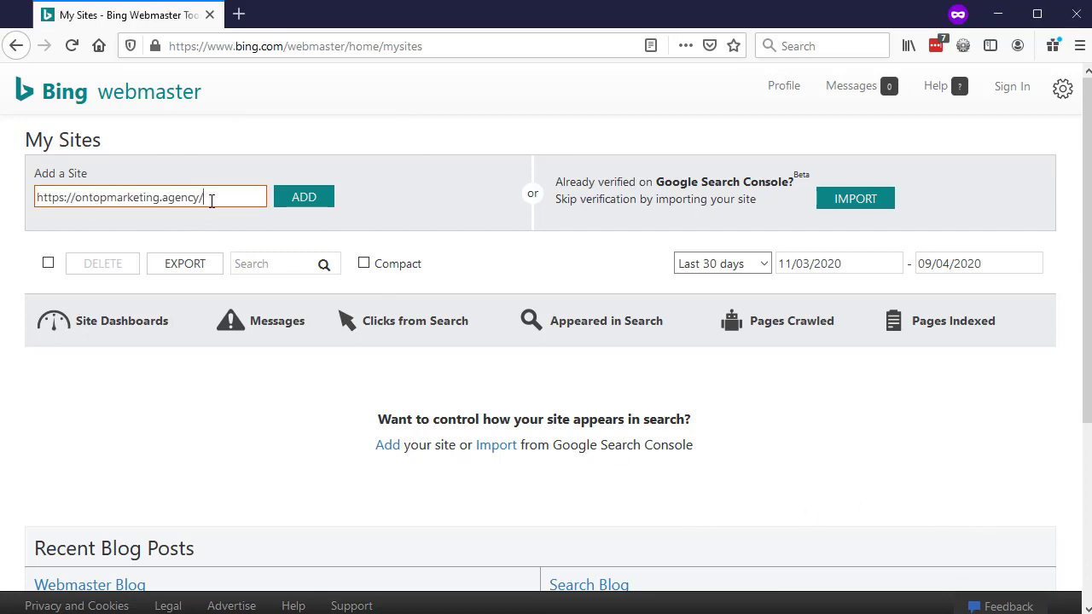
click(305, 203)
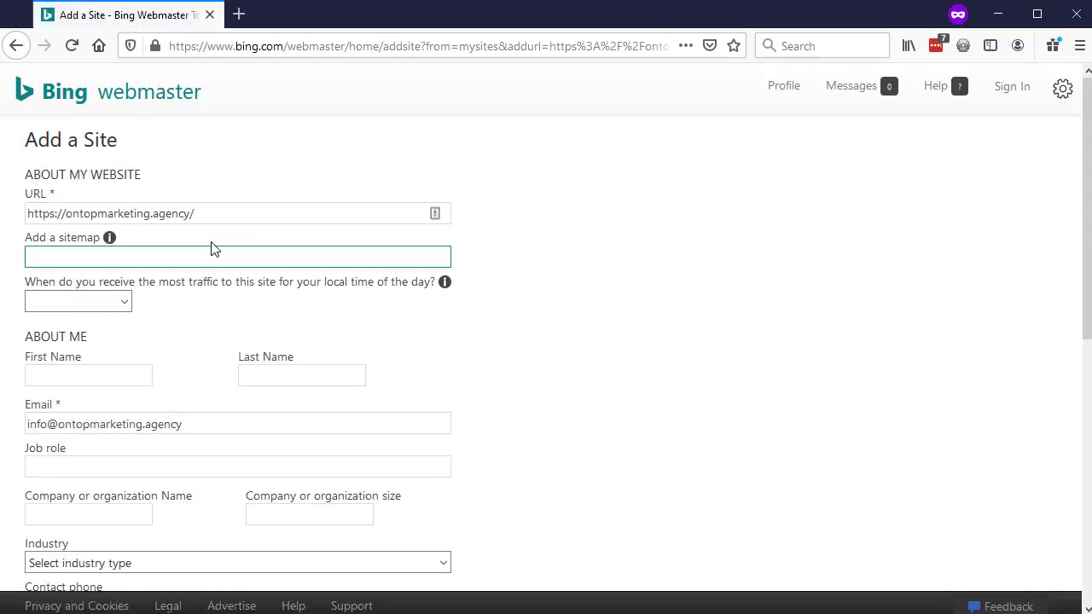
click(156, 256)
text(https://ontopmarketing.agency/)
text(si)
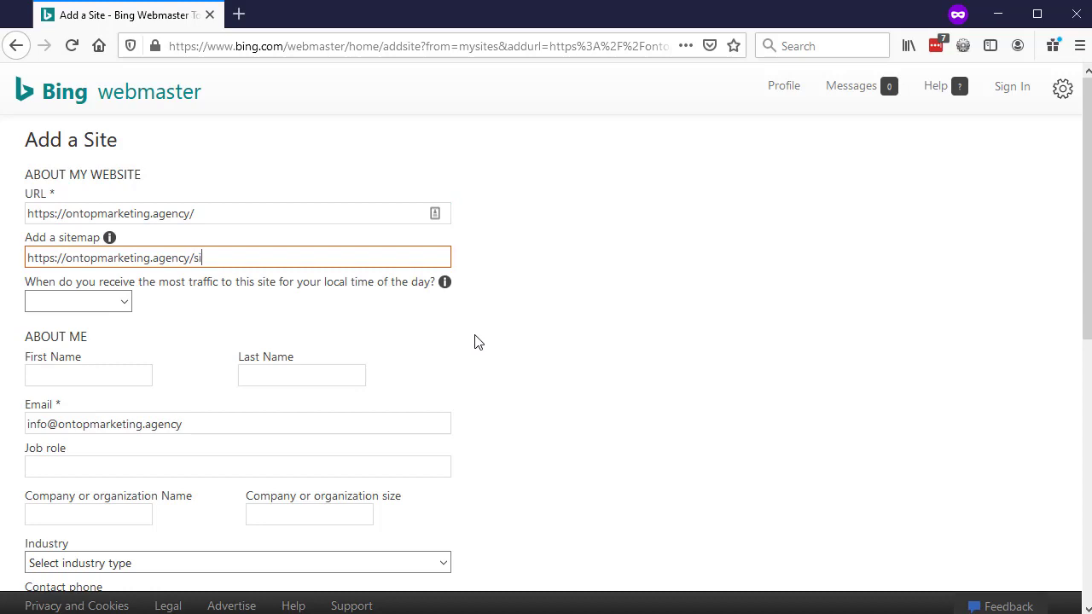
text(tempap_index.xml)
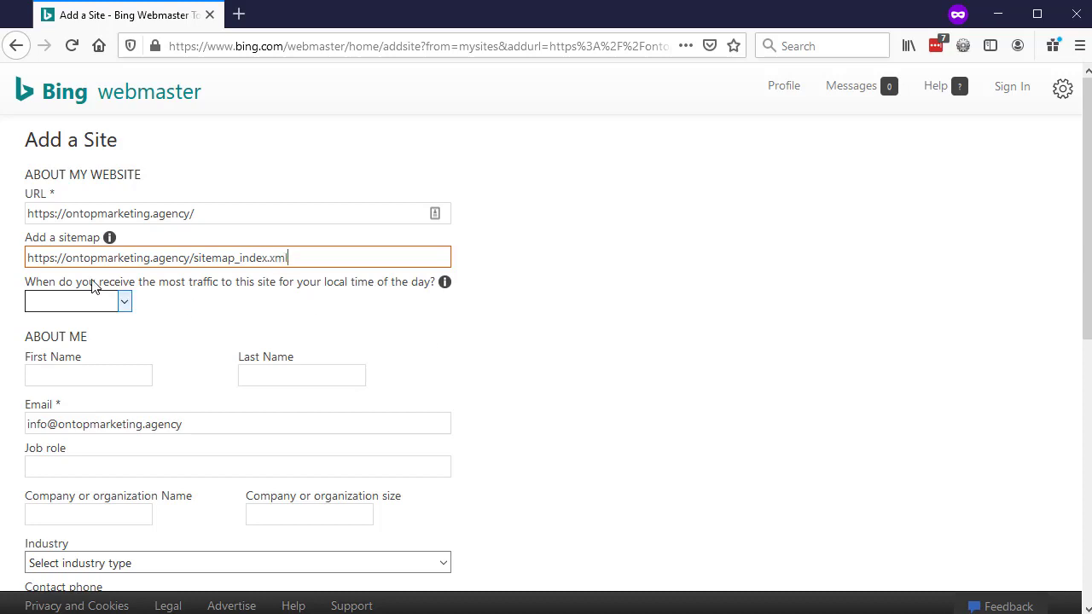
click(87, 309)
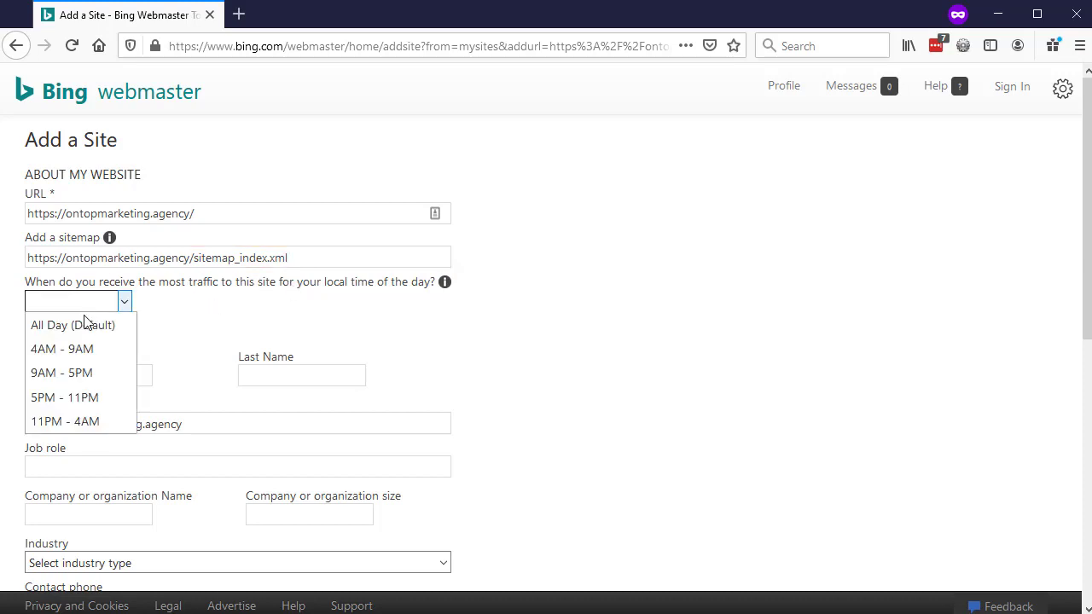
click(80, 328)
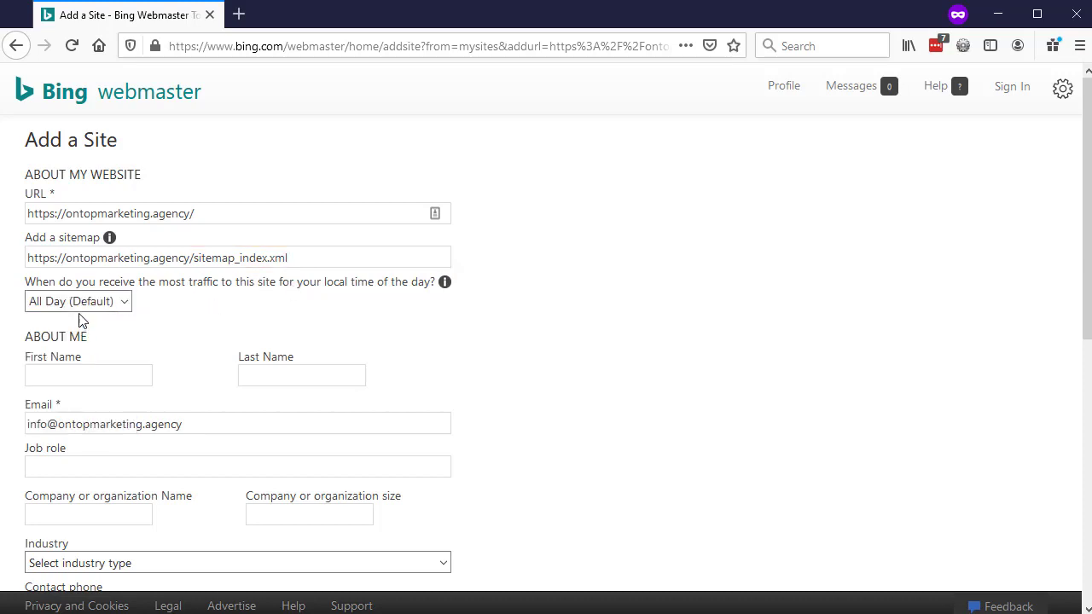
Step: Fill in the contact's first and last name
click(133, 376)
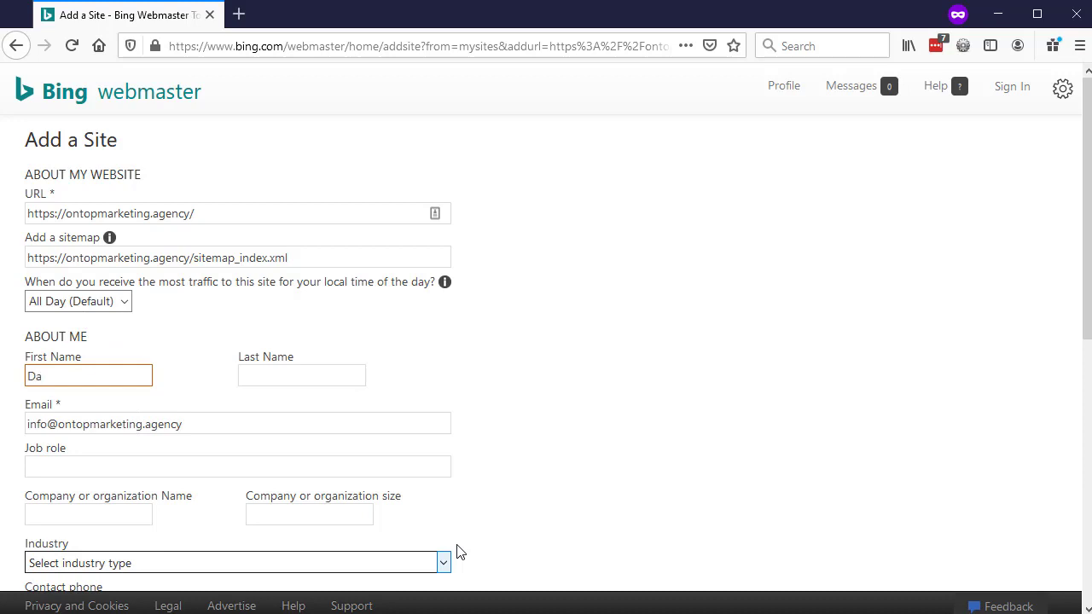
key(Tab)
key(Tab)
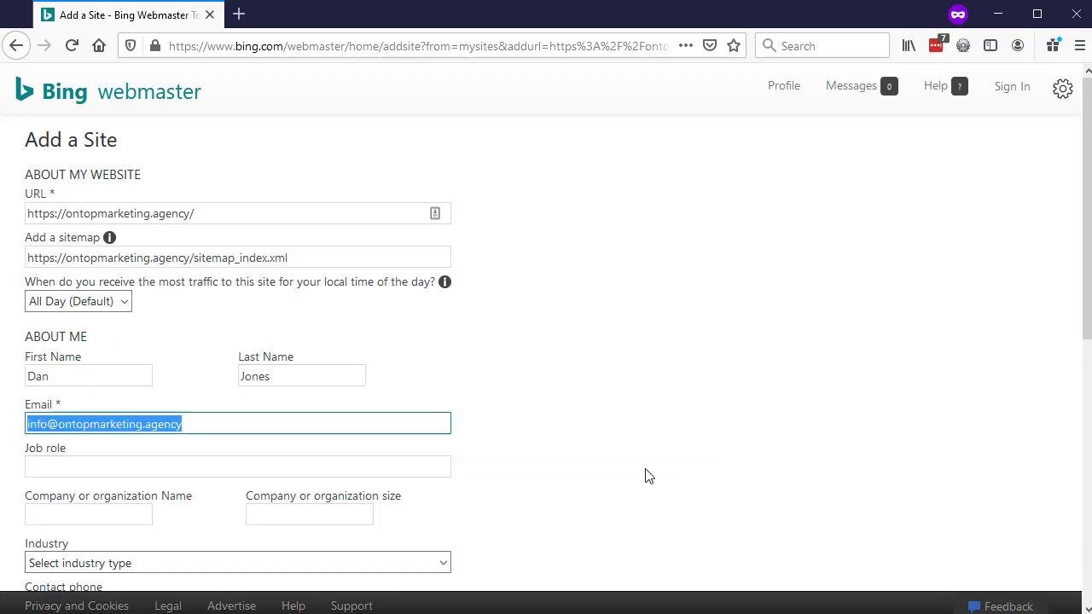
Step: Set the Industry to Publishing and Web
scroll(646, 475, down, 4)
click(109, 220)
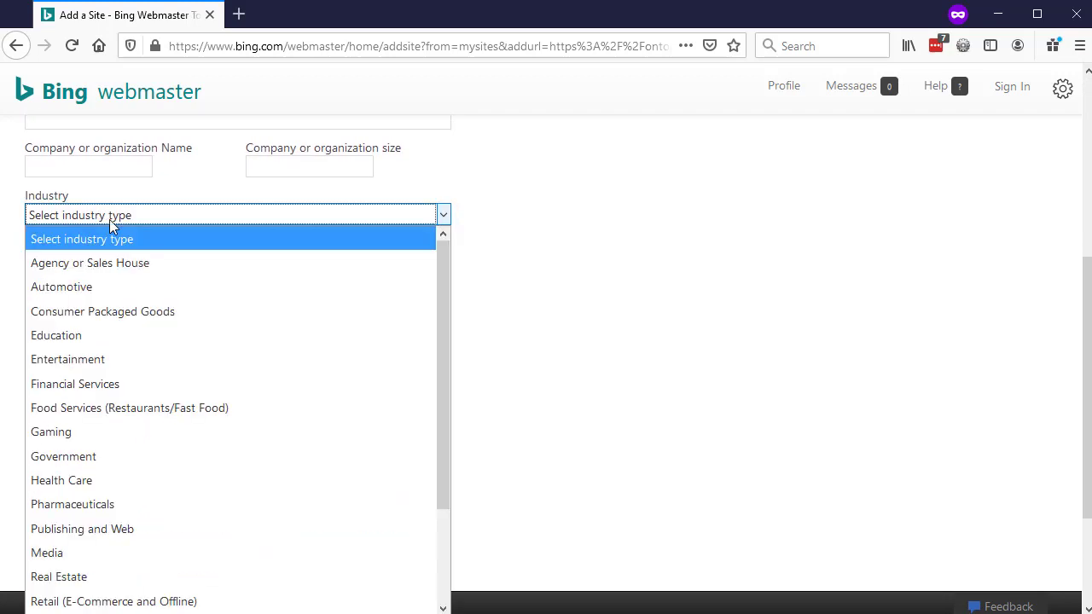
scroll(171, 373, down, 2)
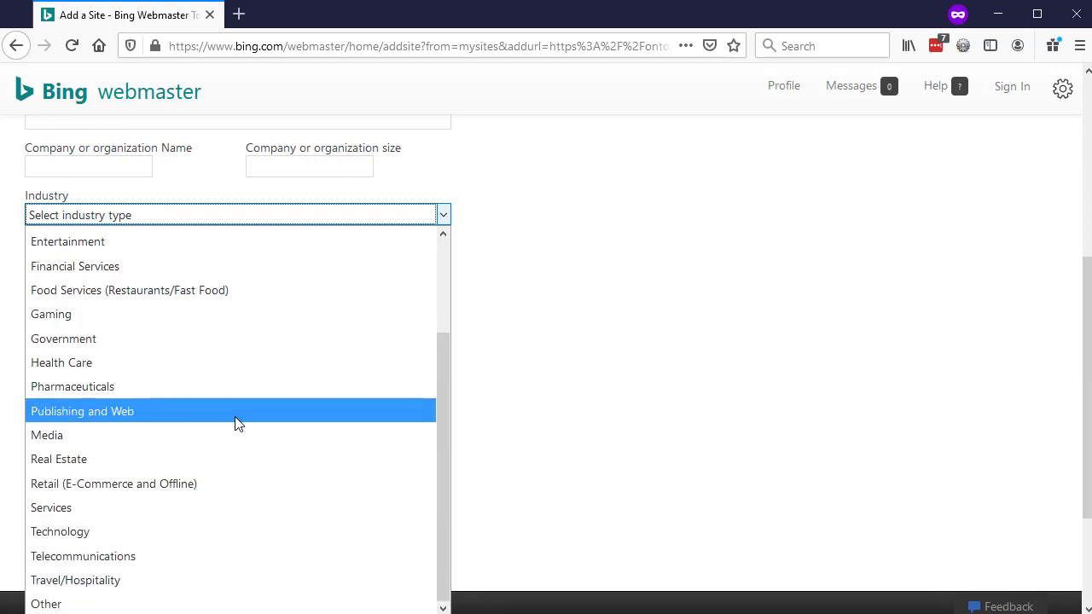
scroll(236, 421, up, 3)
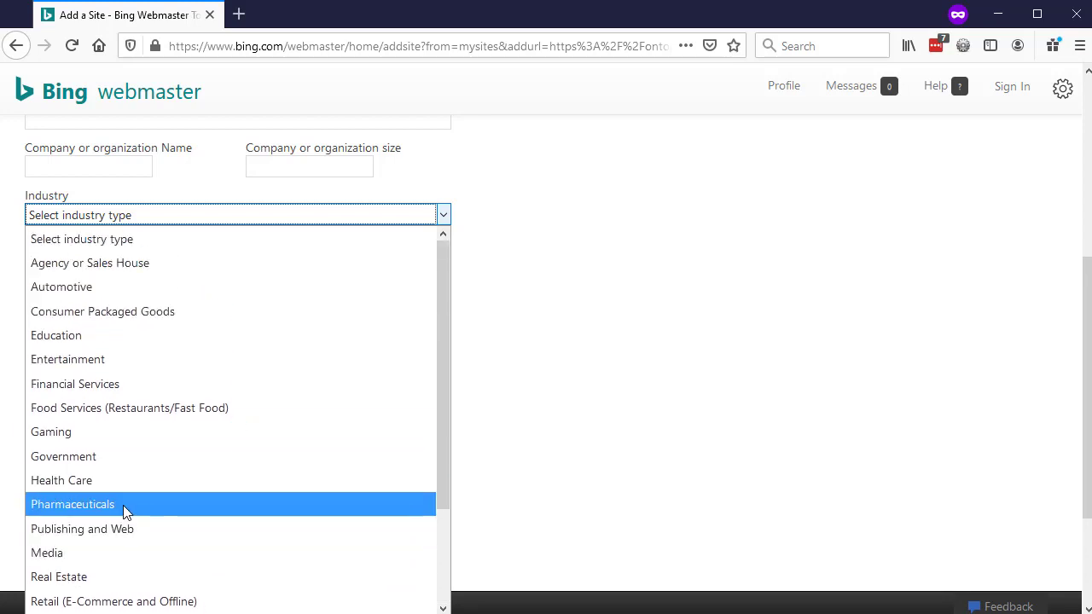
click(129, 529)
key(Tab)
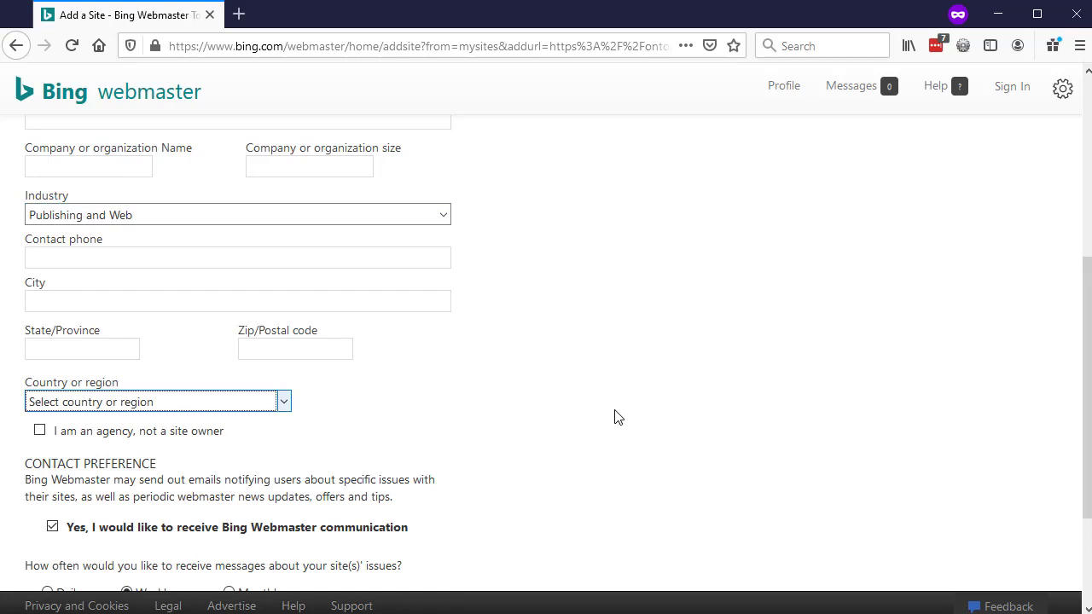
Step: Set the country or region to United Kingdom
click(96, 410)
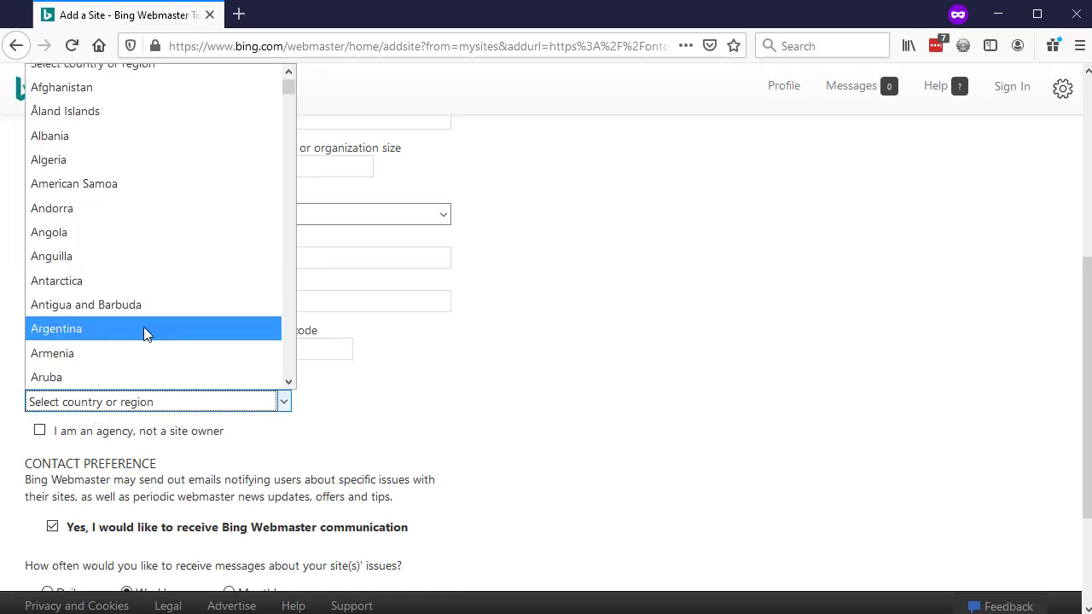
key(u)
key(Down)
key(Down)
key(Down)
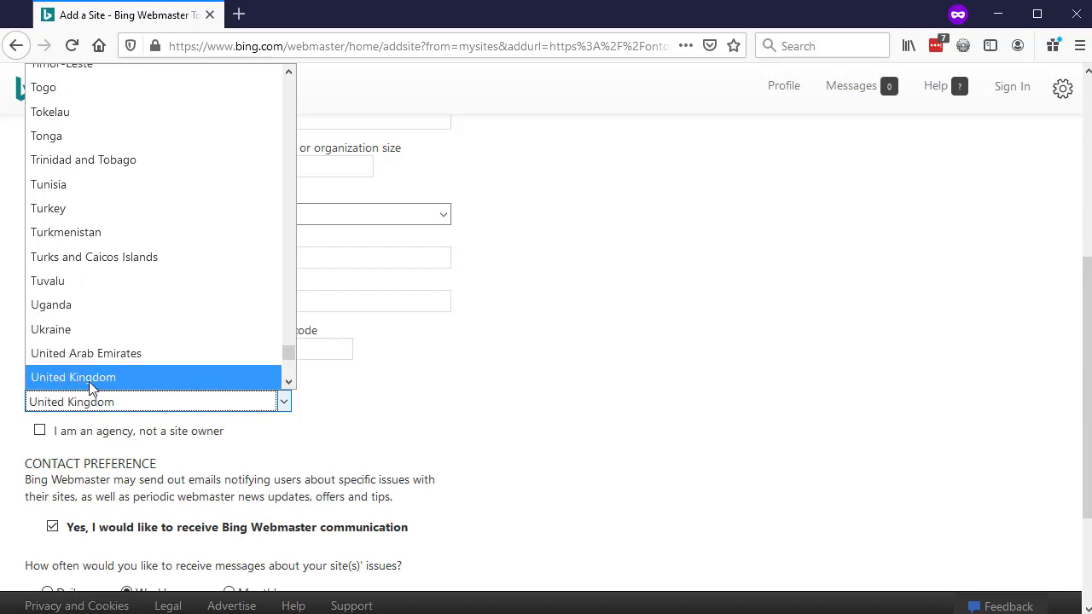
key(Return)
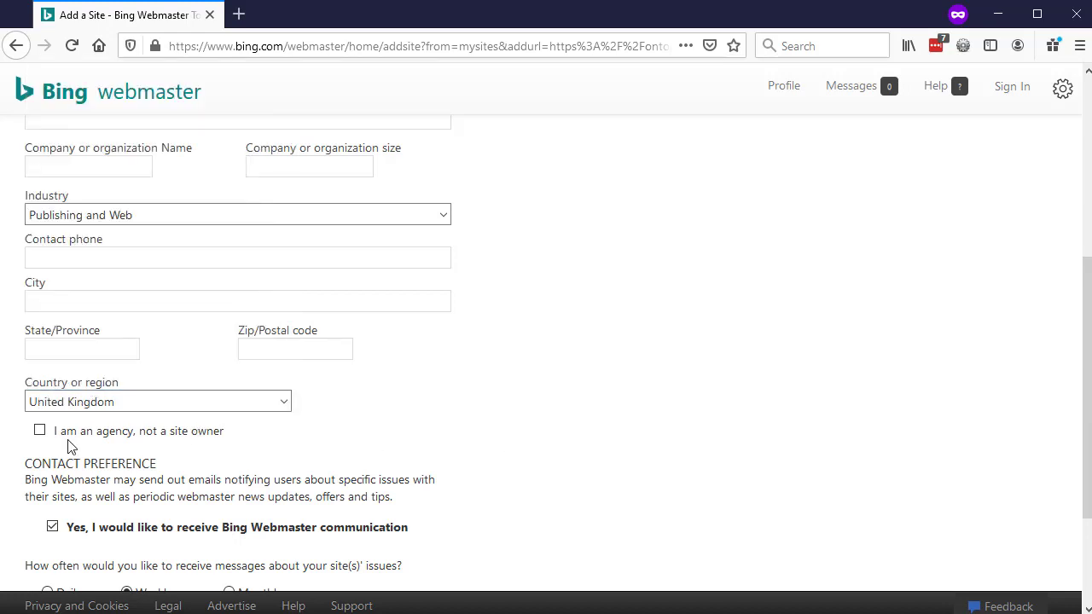
Step: Tick 'I am an agency' and save the site details
click(39, 430)
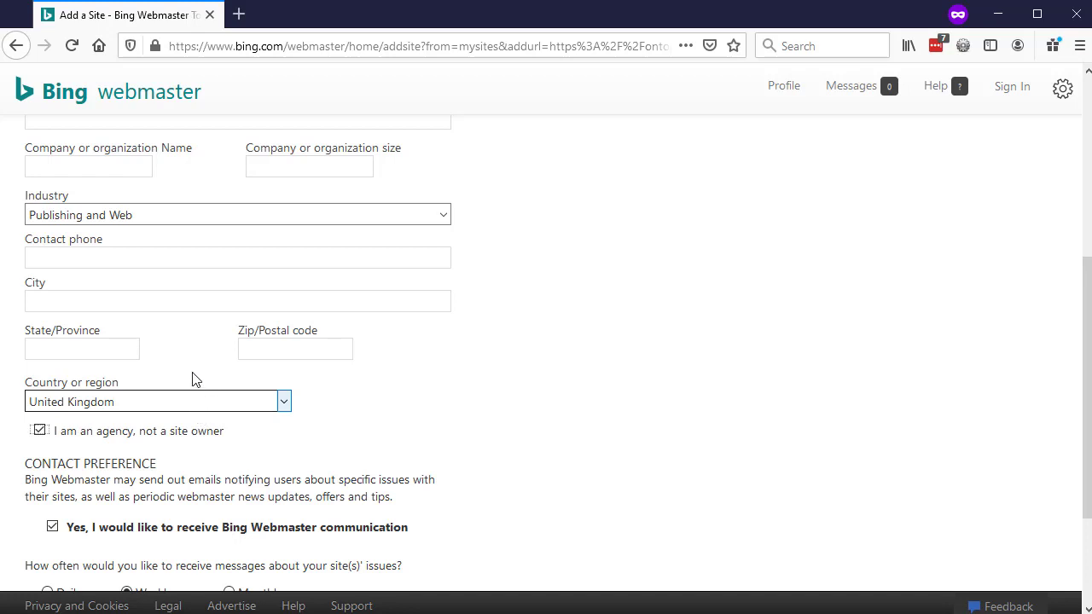
key(shift+Tab)
key(shift+Tab)
key(shift+Tab)
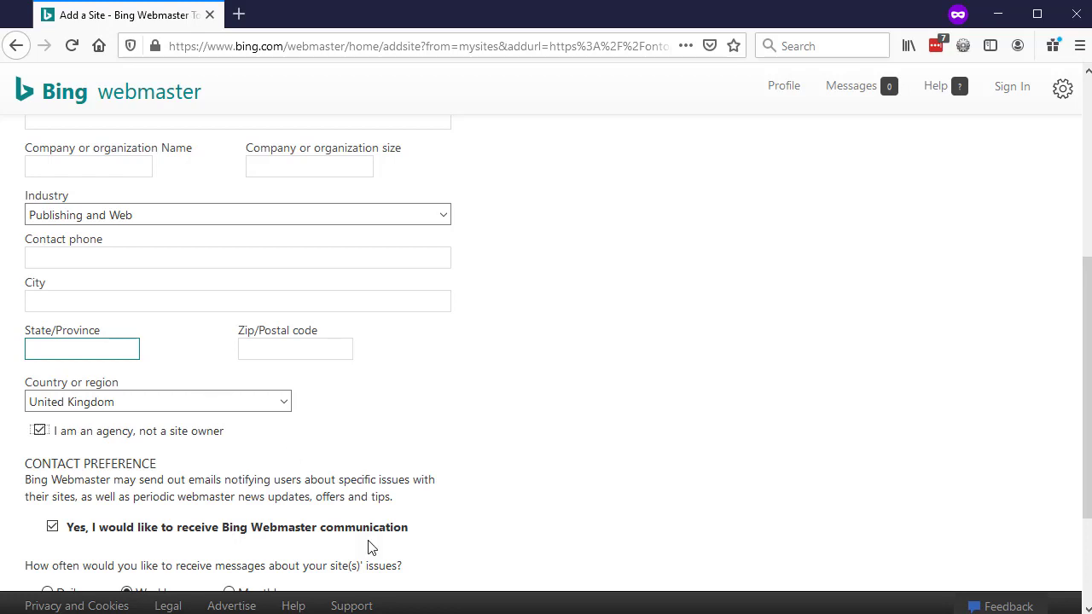
click(368, 435)
scroll(294, 474, down, 3)
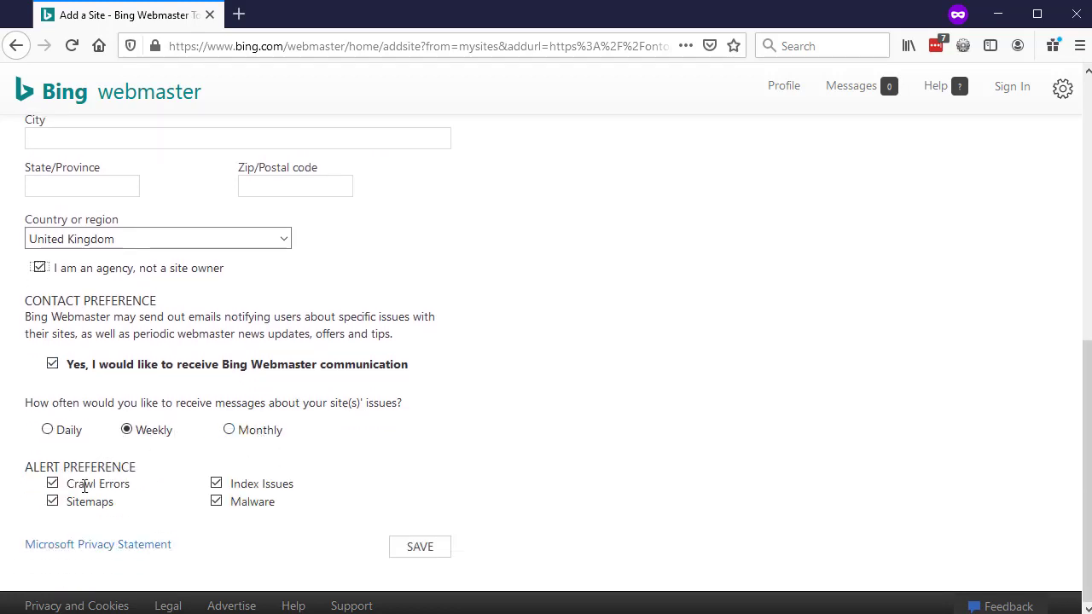
click(415, 548)
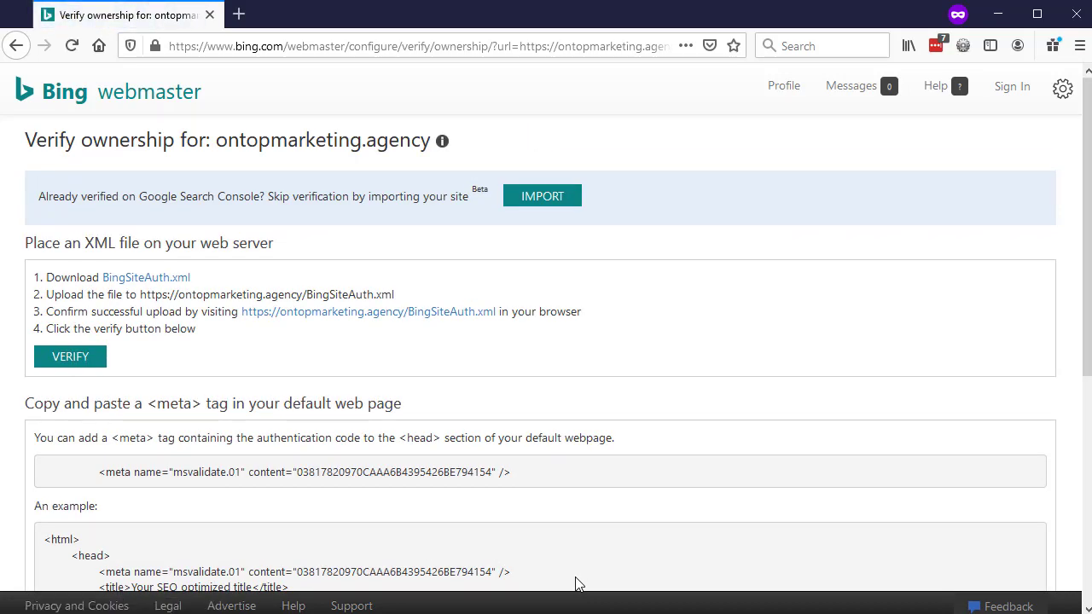
Step: Scroll through the Verify ownership page to review the XML file, meta tag and CNAME methods
scroll(612, 453, down, 5)
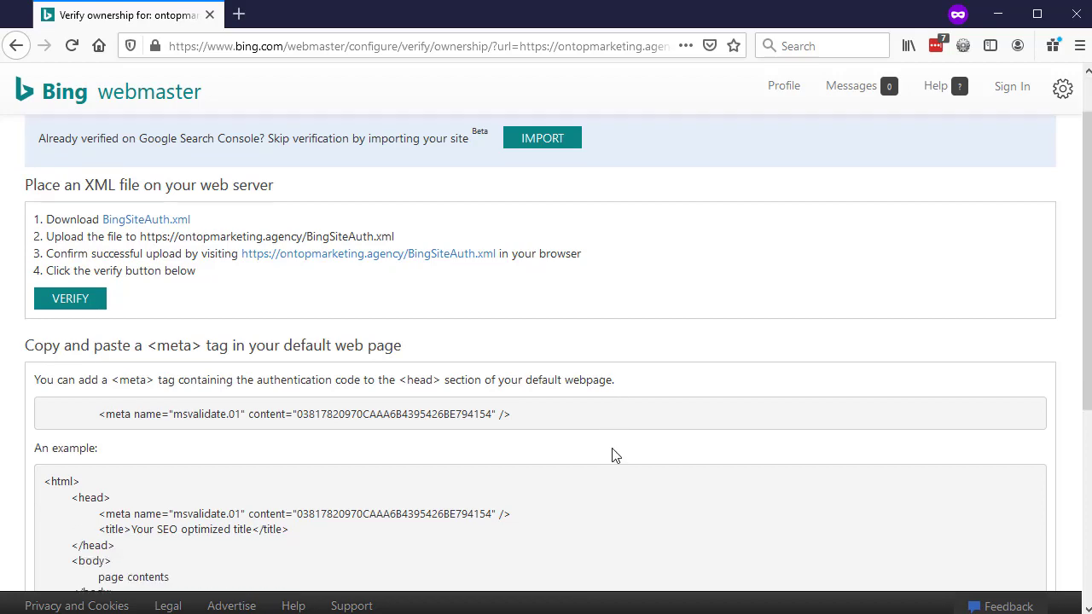
scroll(715, 387, up, 5)
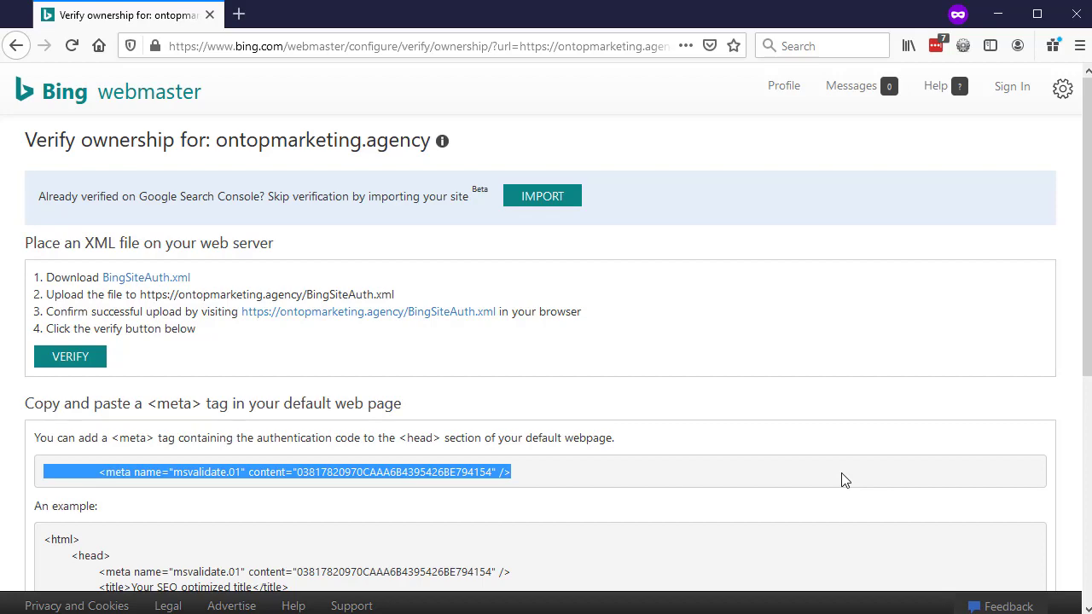
Step: Download and save the BingSiteAuth.xml verification file
click(156, 279)
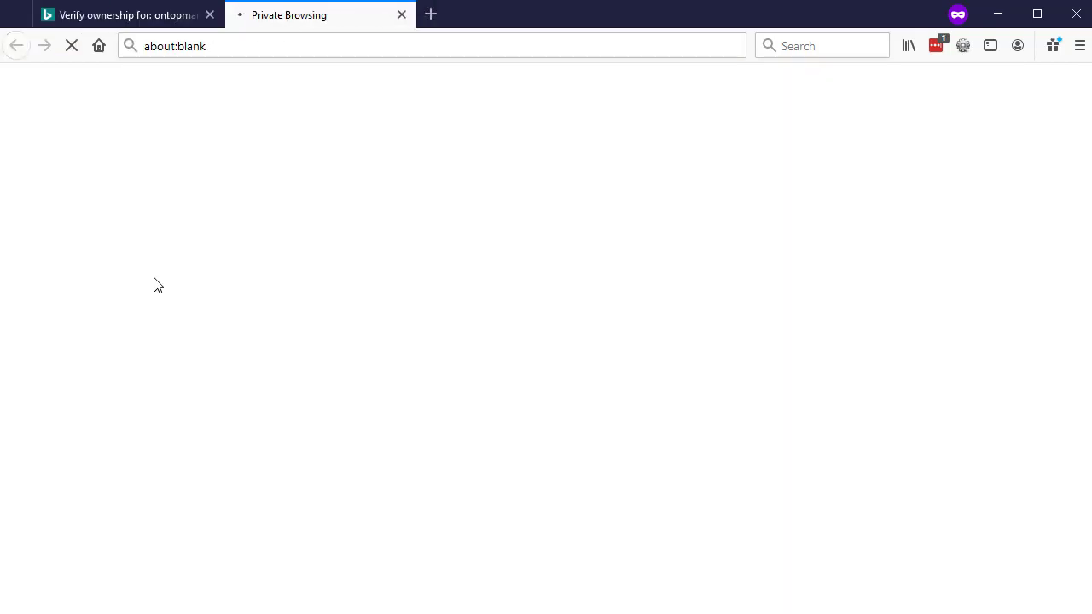
click(872, 483)
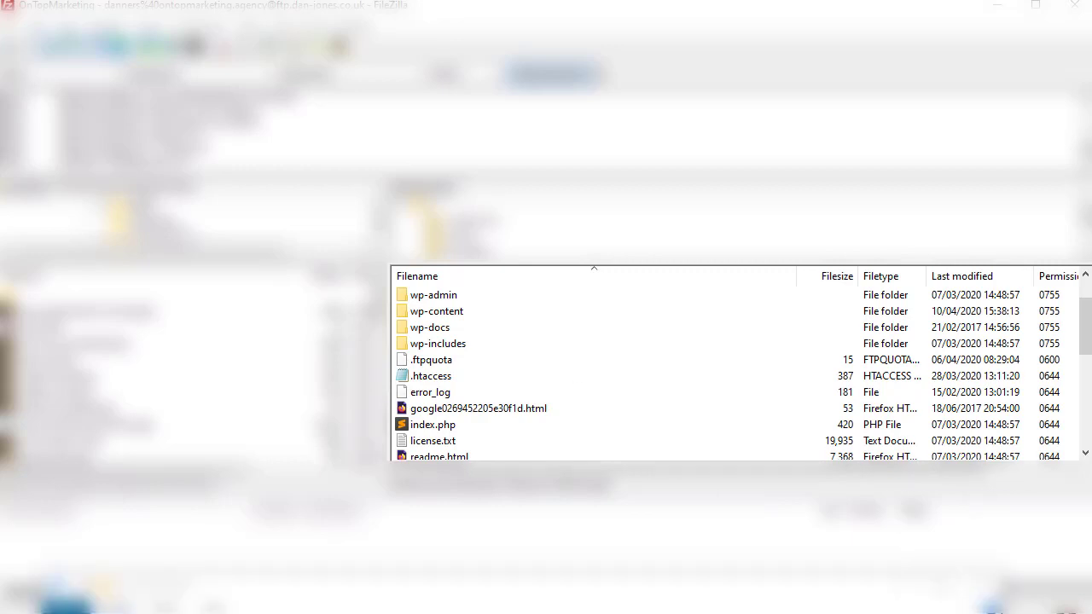
Step: Upload BingSiteAuth(3).xml to the server's web root and rename it BingSiteAuth.xml
drag(498, 437, 658, 413)
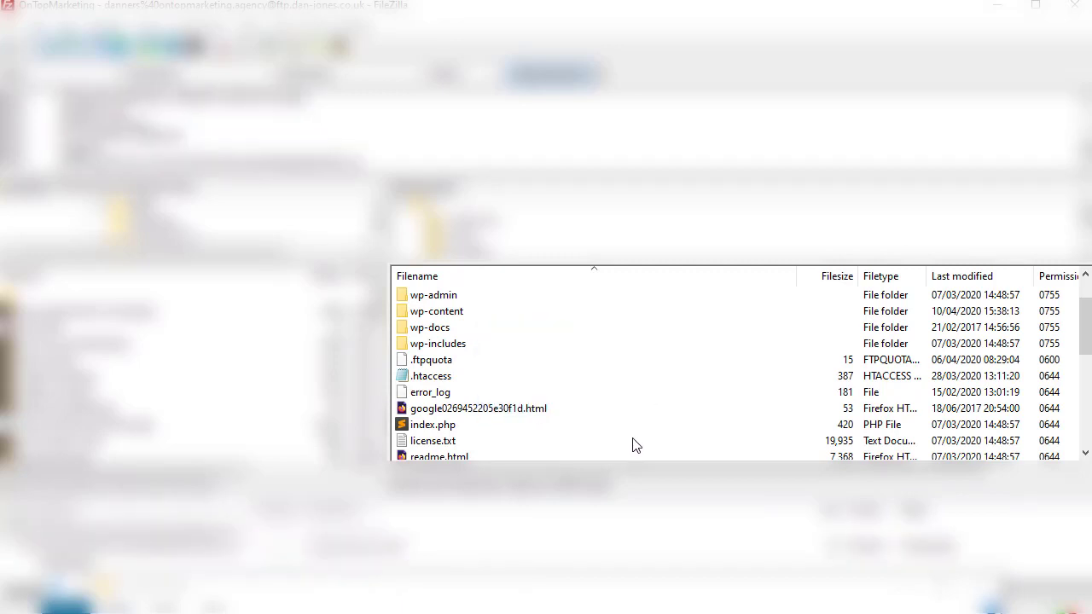
click(465, 394)
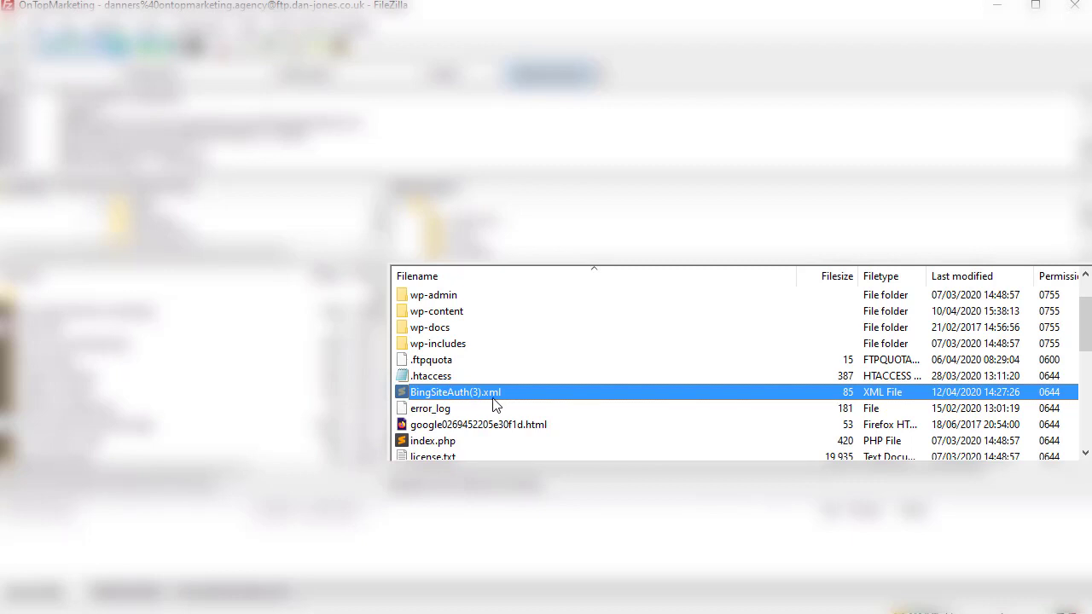
click(476, 397)
click(477, 392)
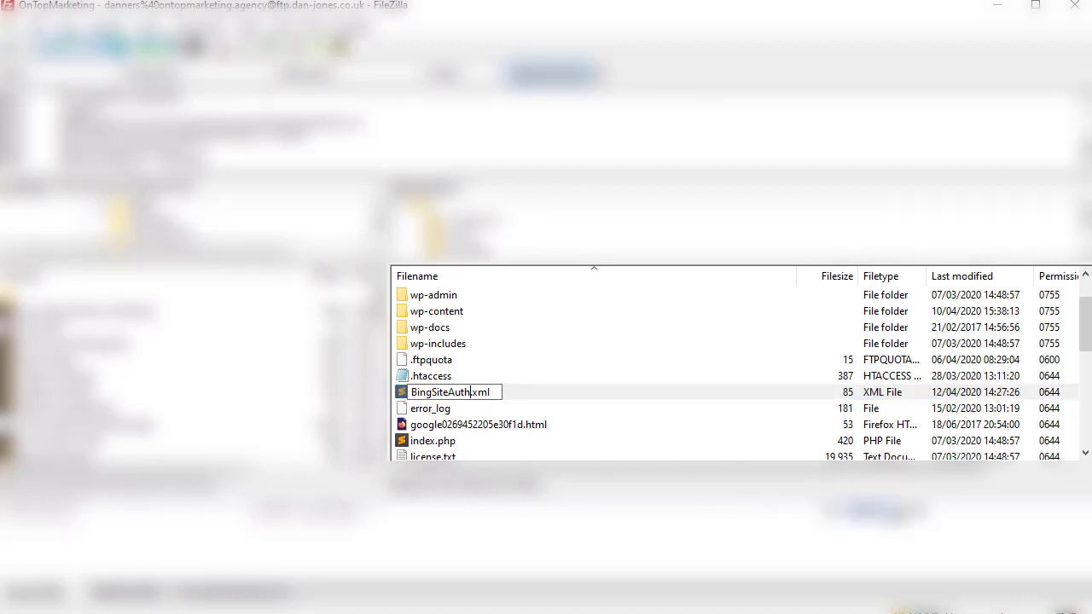
key(Return)
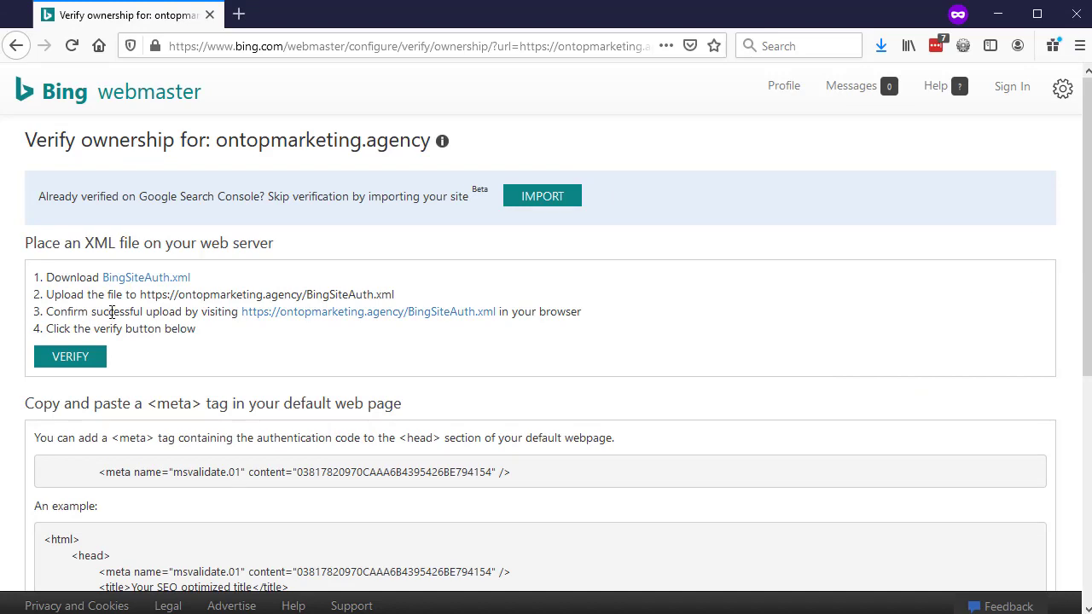
Step: Verify ontopmarketing.agency and check the dashboard shows sitemap_index.xml with 18 URLs, status Success
click(75, 359)
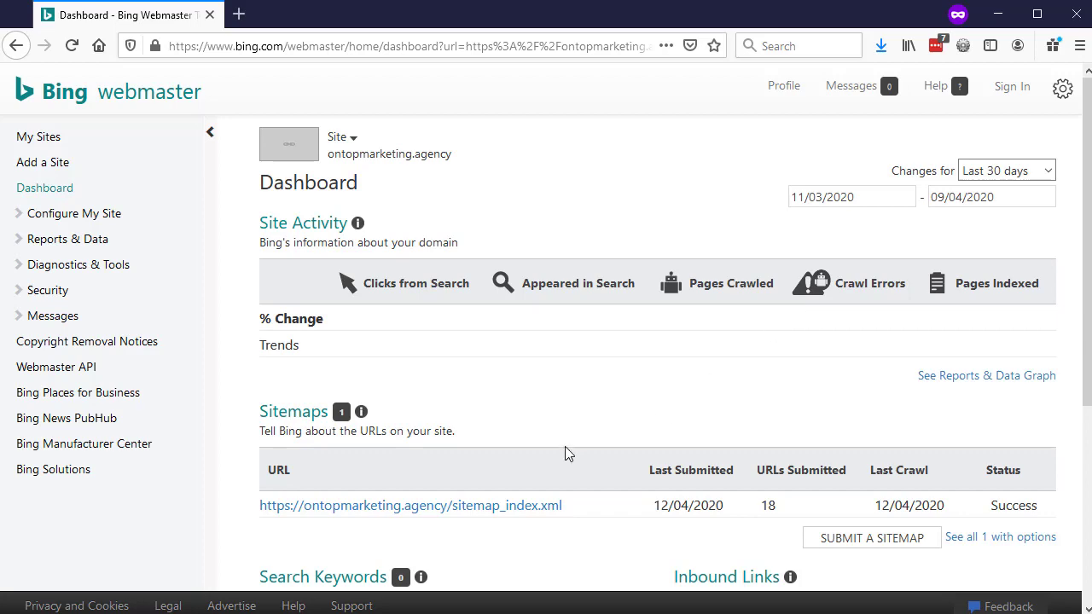
scroll(589, 412, down, 3)
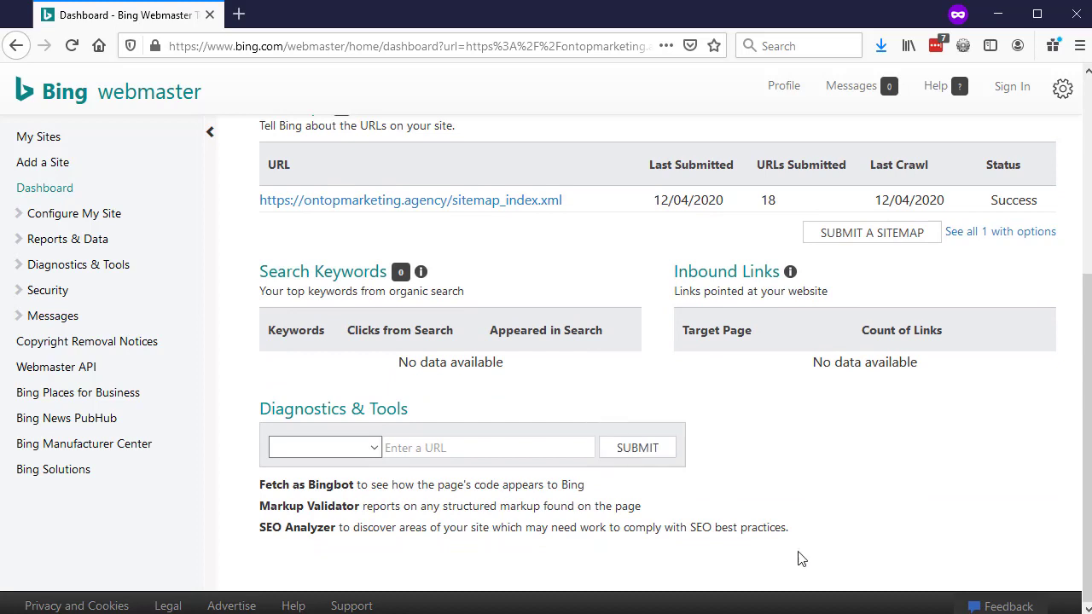
scroll(772, 459, up, 3)
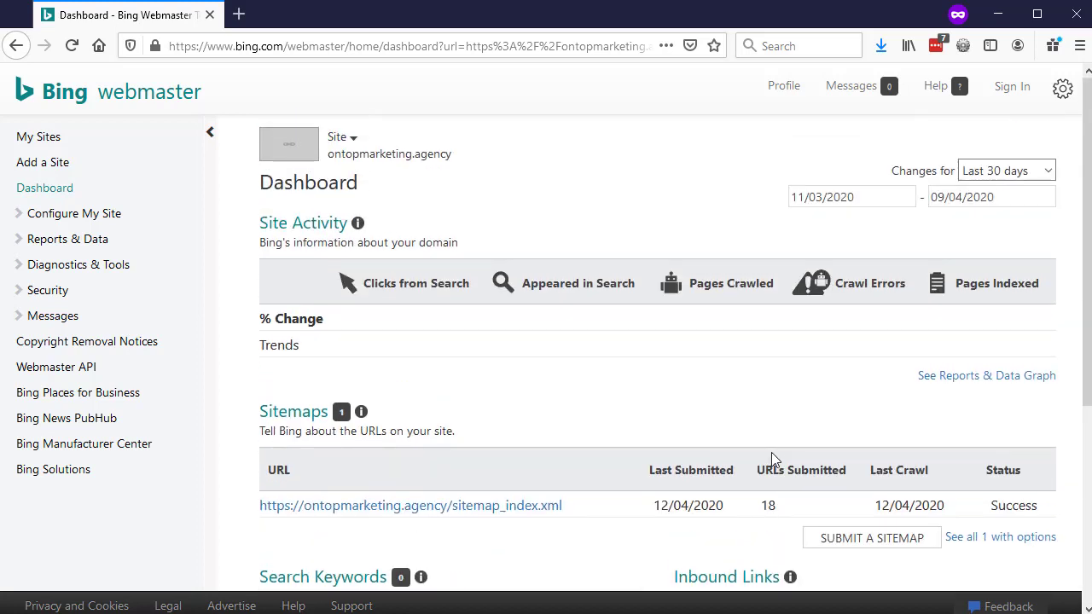